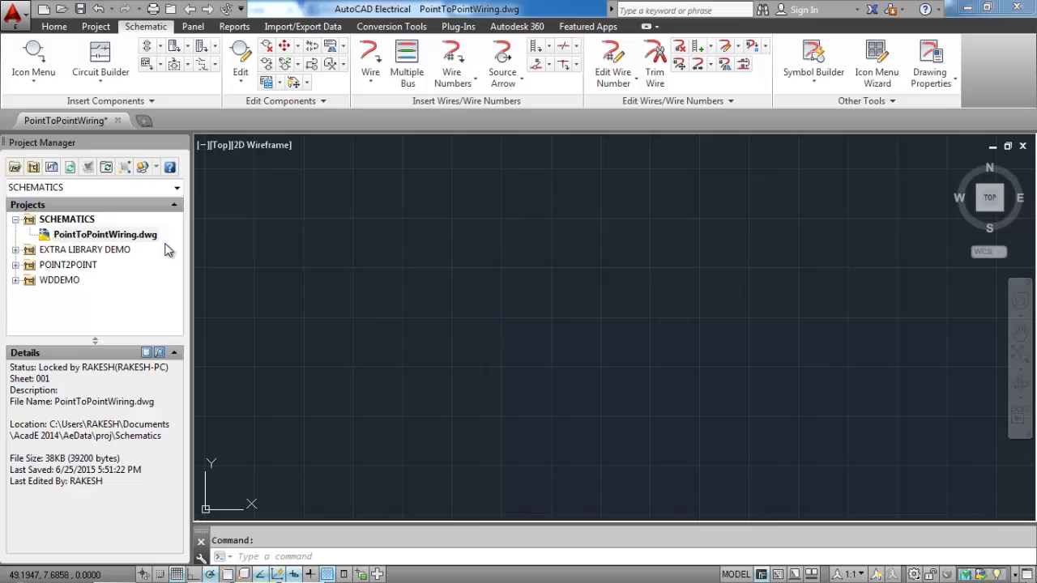
Review the PointToPointWiring drawing properties, confirming sheet value 001.
right_click(130, 235)
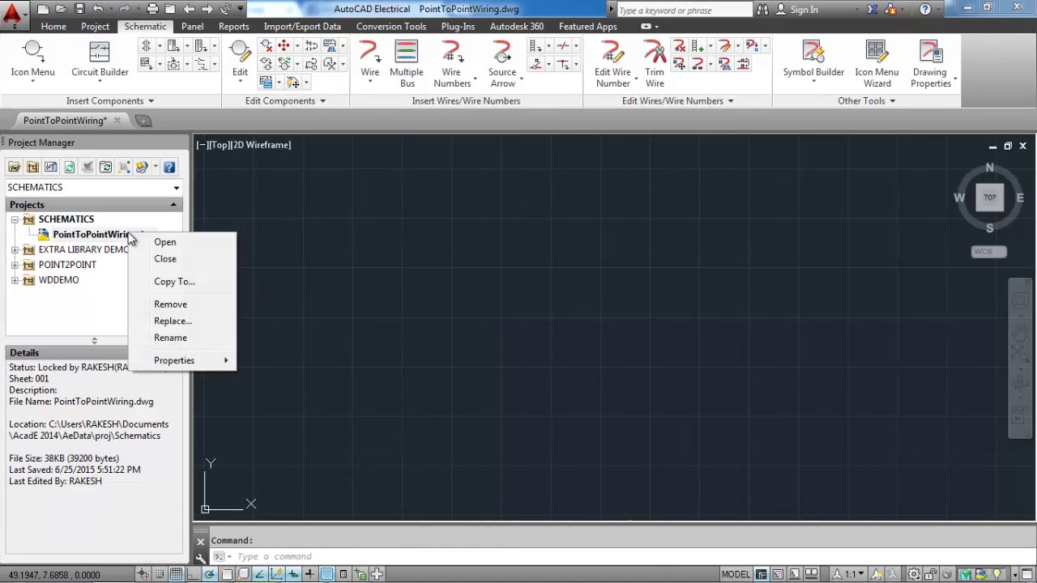
mouse_move(180, 361)
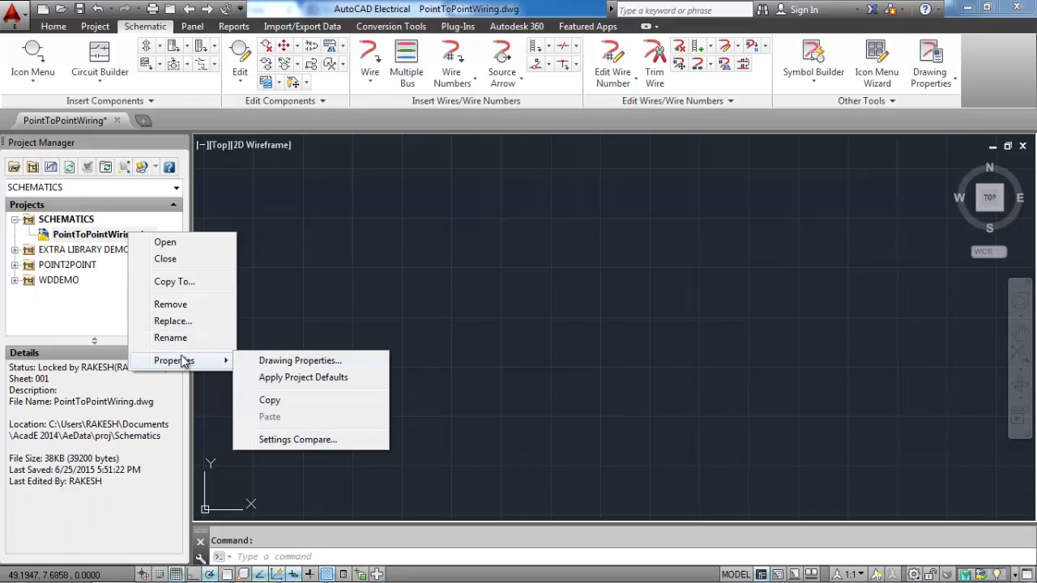
click(284, 362)
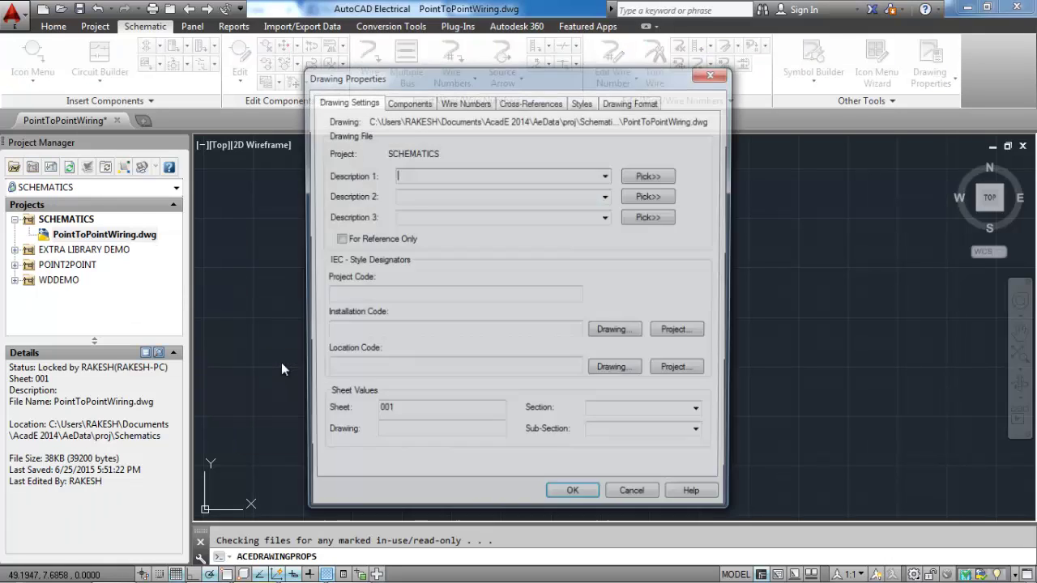
click(405, 411)
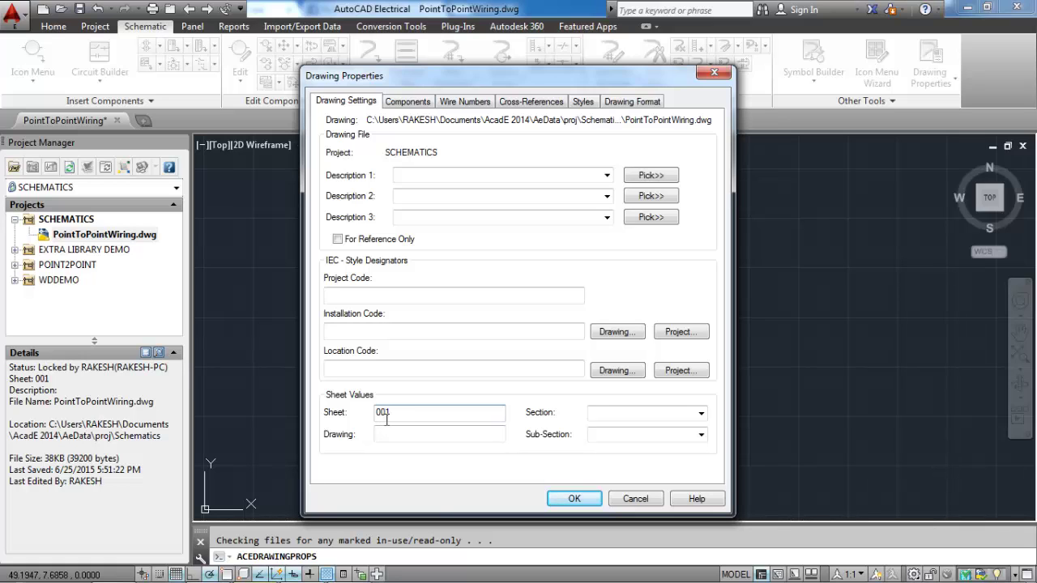
click(565, 499)
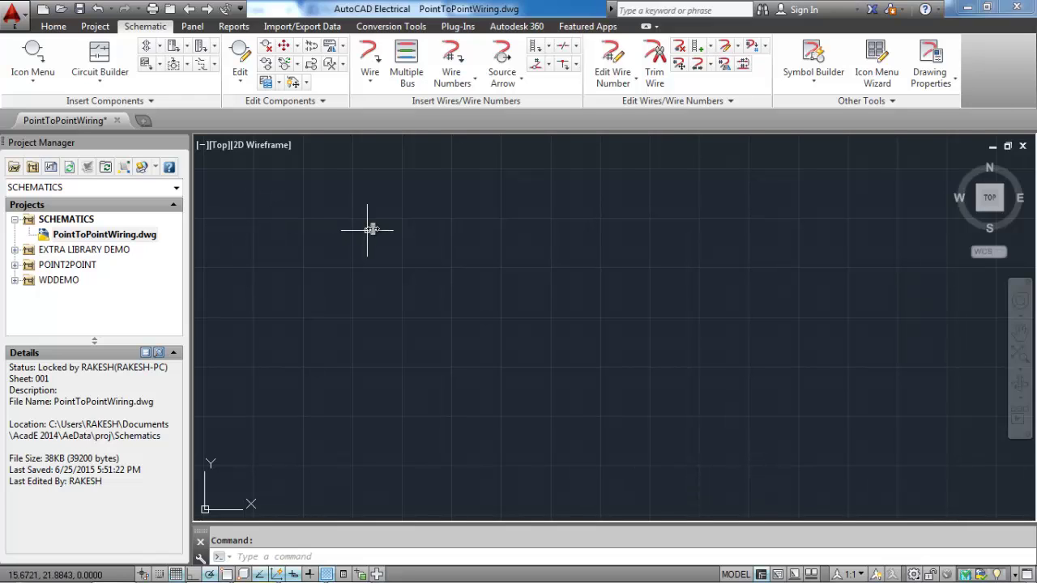
Erase the leftover object and set up a 4-pin horizontal connector, plug top, pins on plug side.
key(Delete)
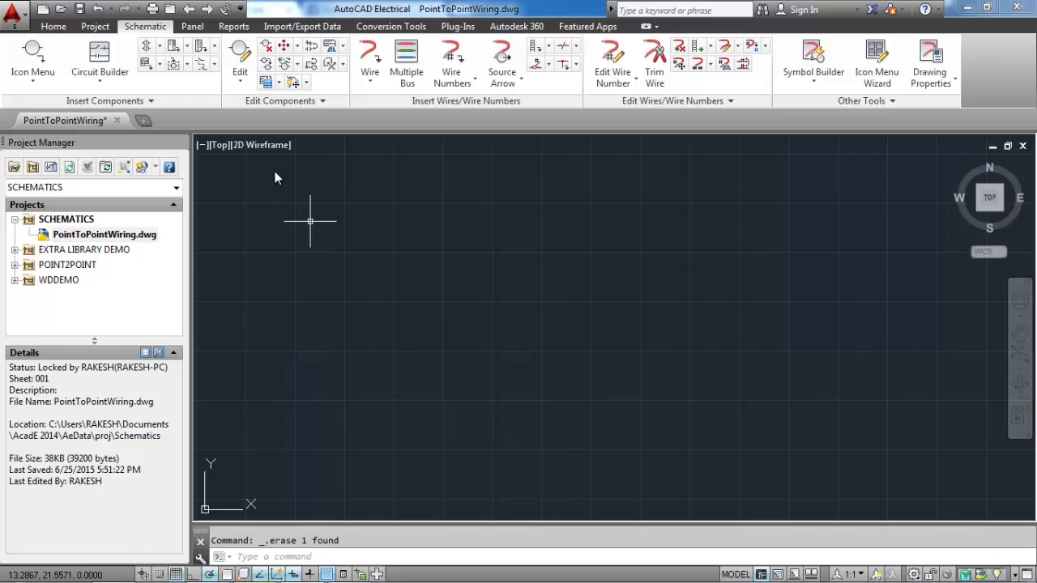
click(212, 47)
click(243, 69)
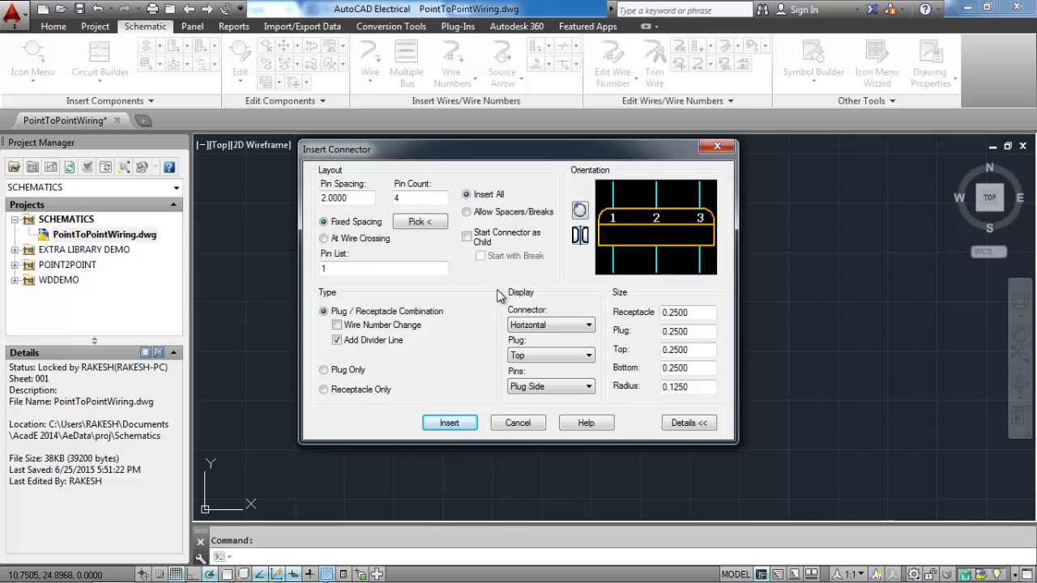
click(527, 354)
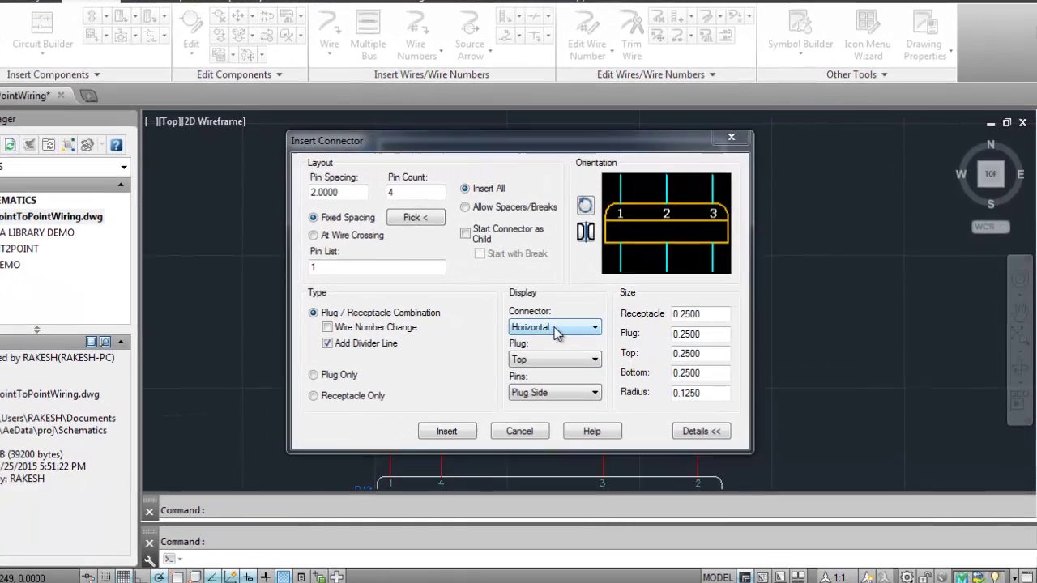
click(581, 339)
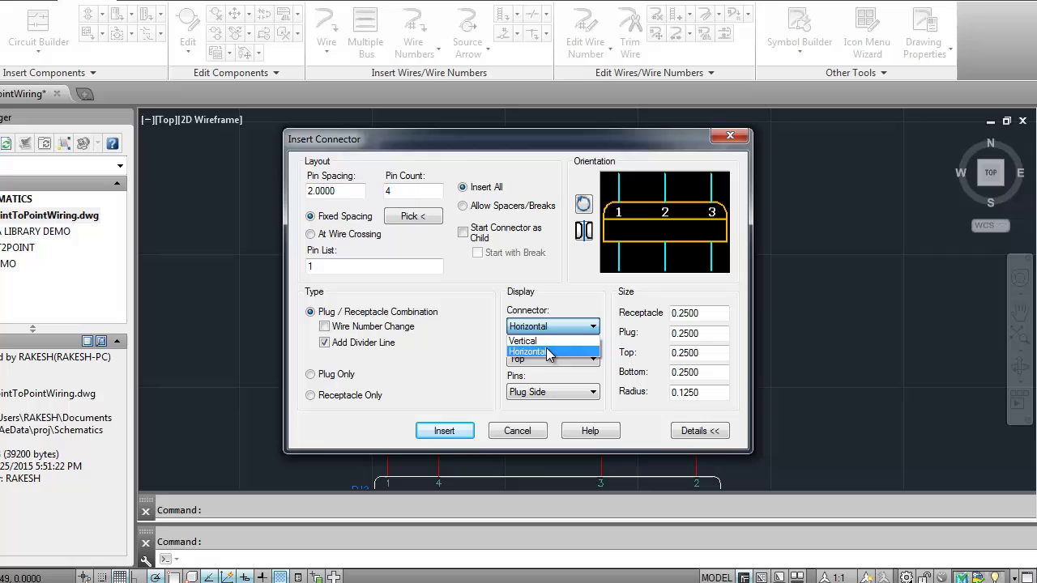
click(546, 352)
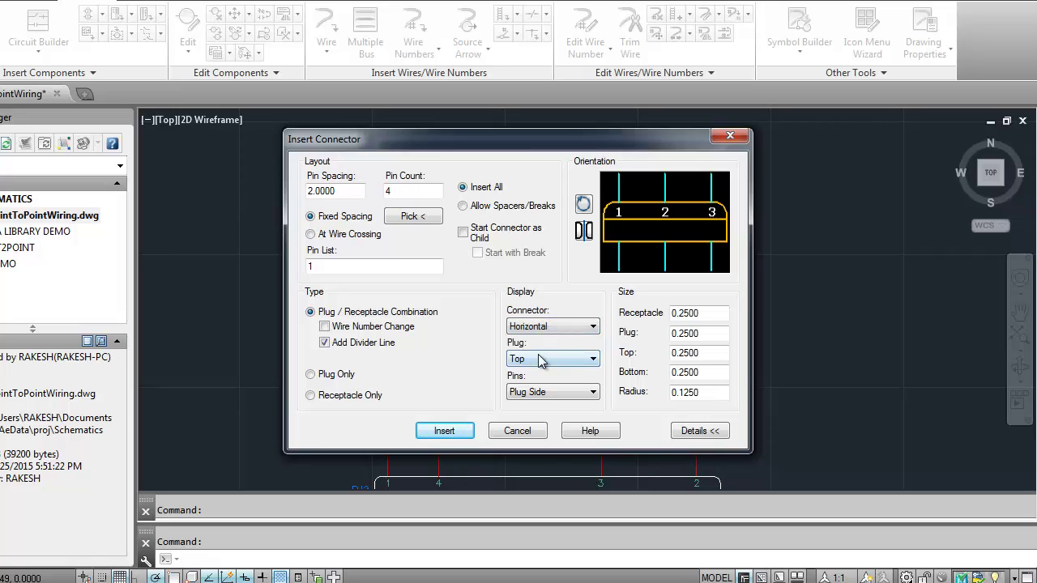
click(540, 363)
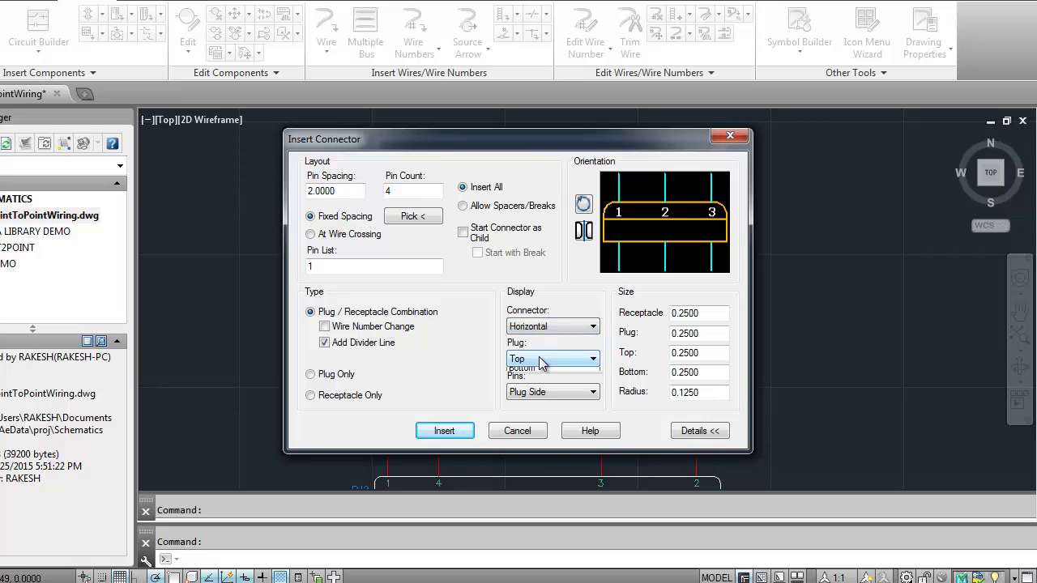
click(534, 360)
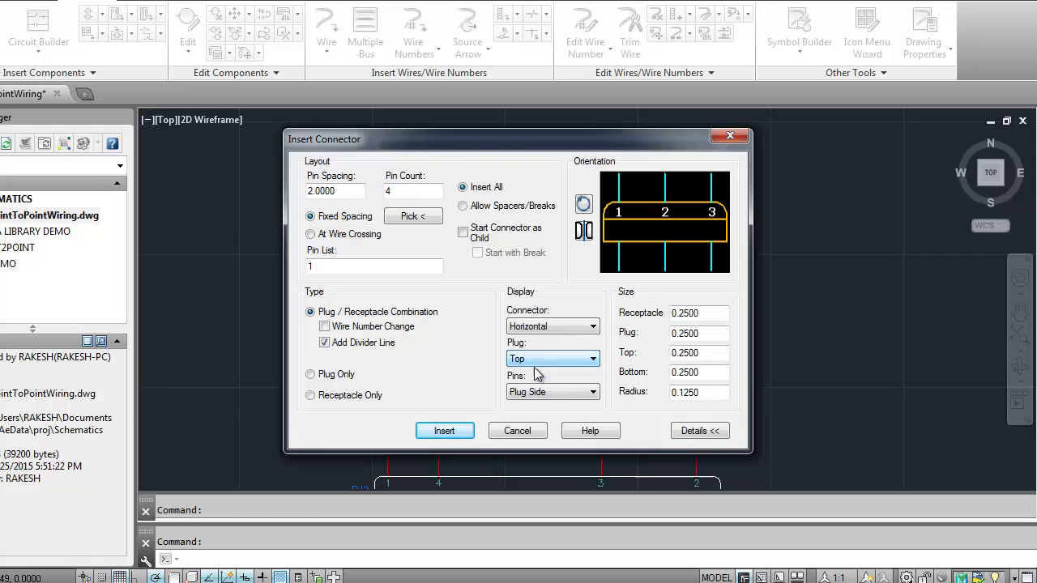
click(547, 395)
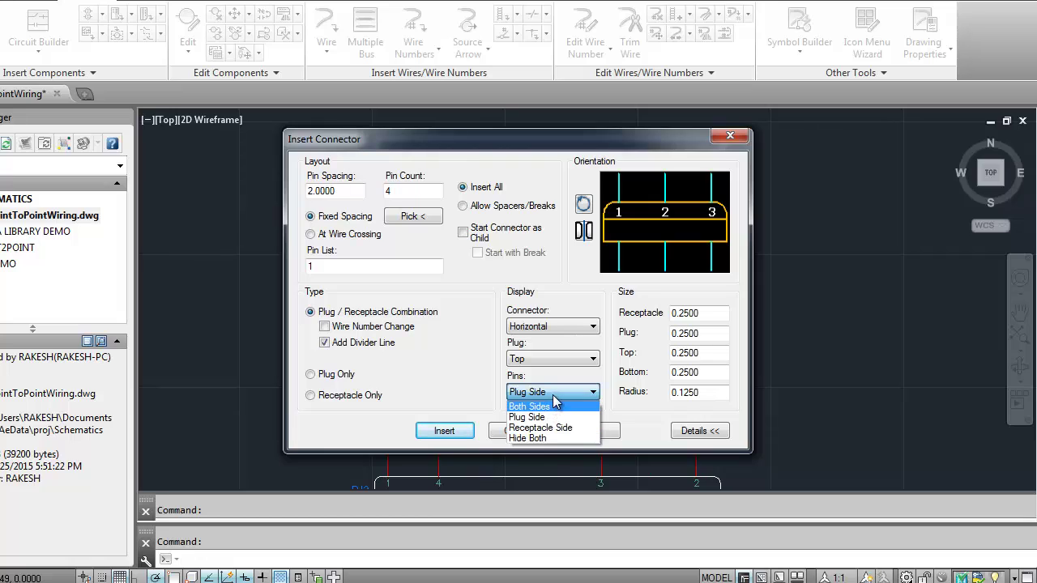
click(556, 394)
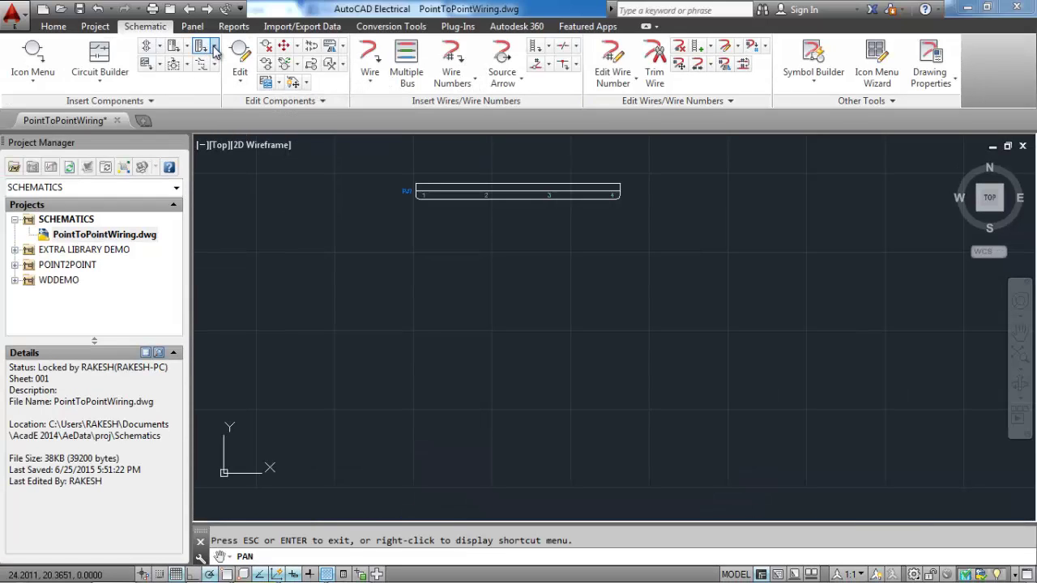
Insert a second plug-top 4-pin connector below the first and pan so both show.
click(215, 51)
click(243, 70)
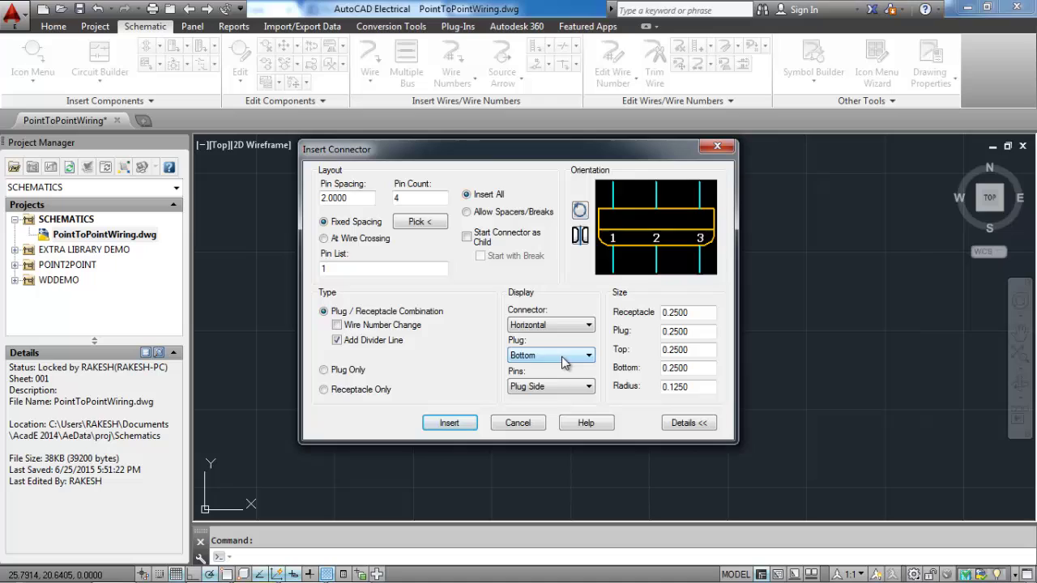
click(563, 357)
click(557, 369)
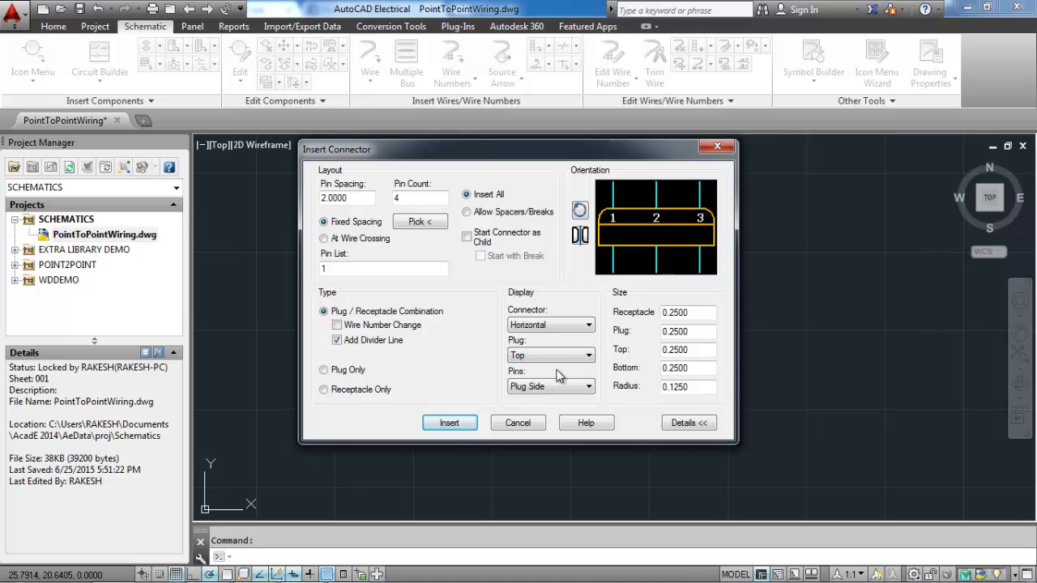
click(449, 423)
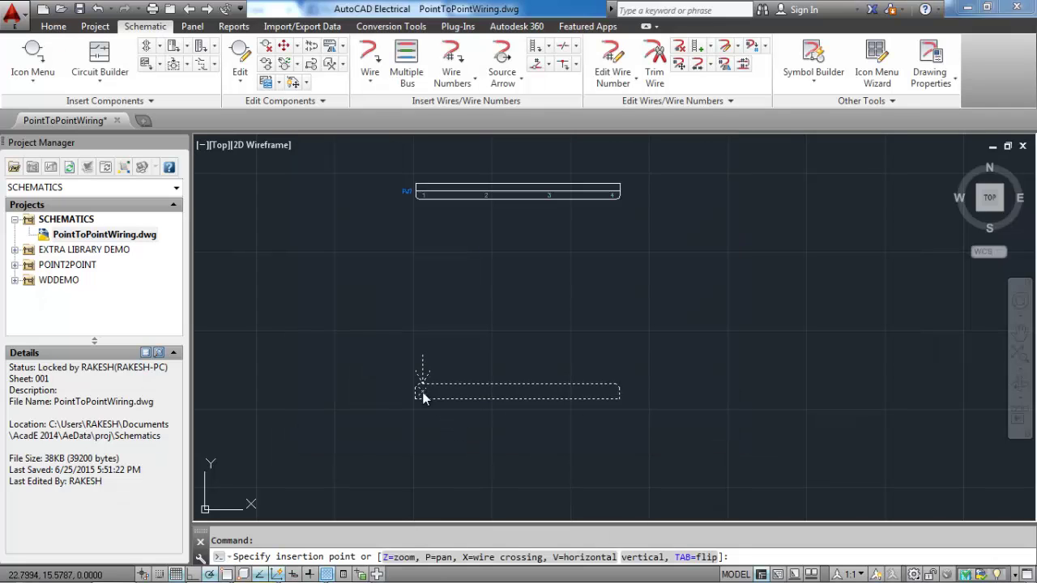
click(423, 395)
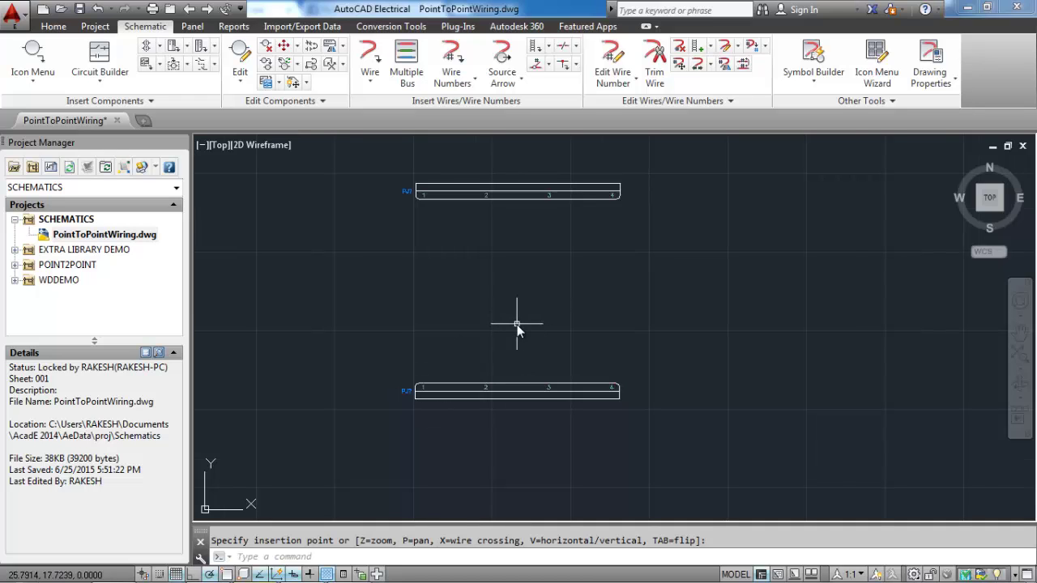
right_click(465, 245)
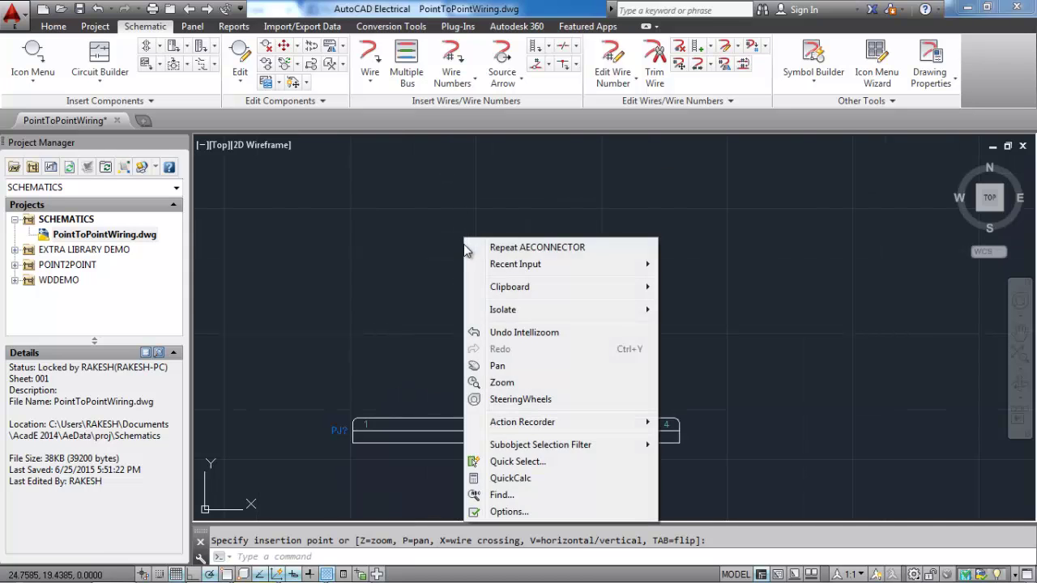
click(478, 367)
mouse_move(502, 252)
mouse_down()
mouse_move(514, 322)
mouse_move(546, 310)
mouse_up()
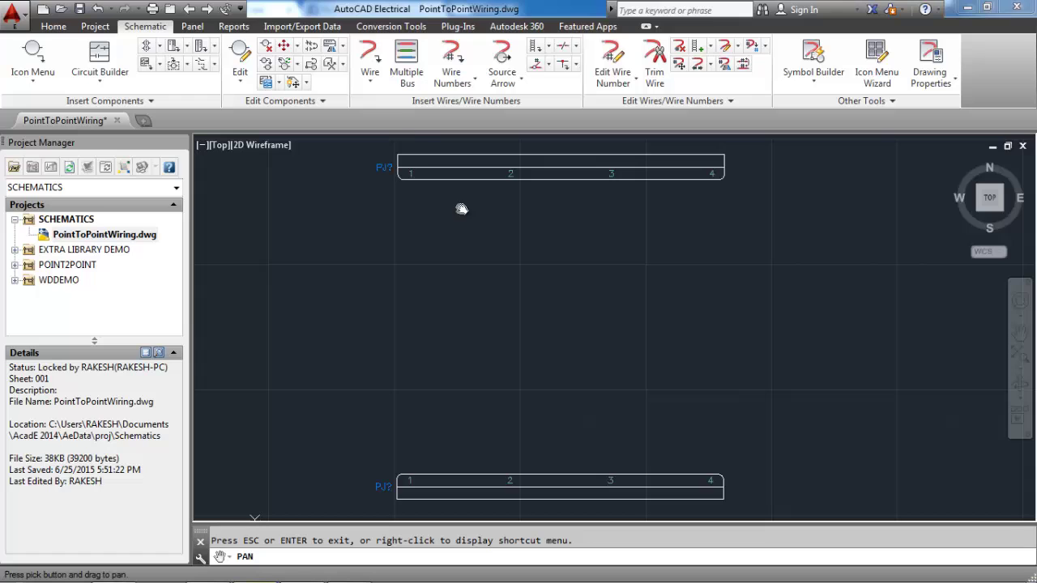
Draw a wire from upper connector pin 1 to lower connector pin 4.
click(379, 79)
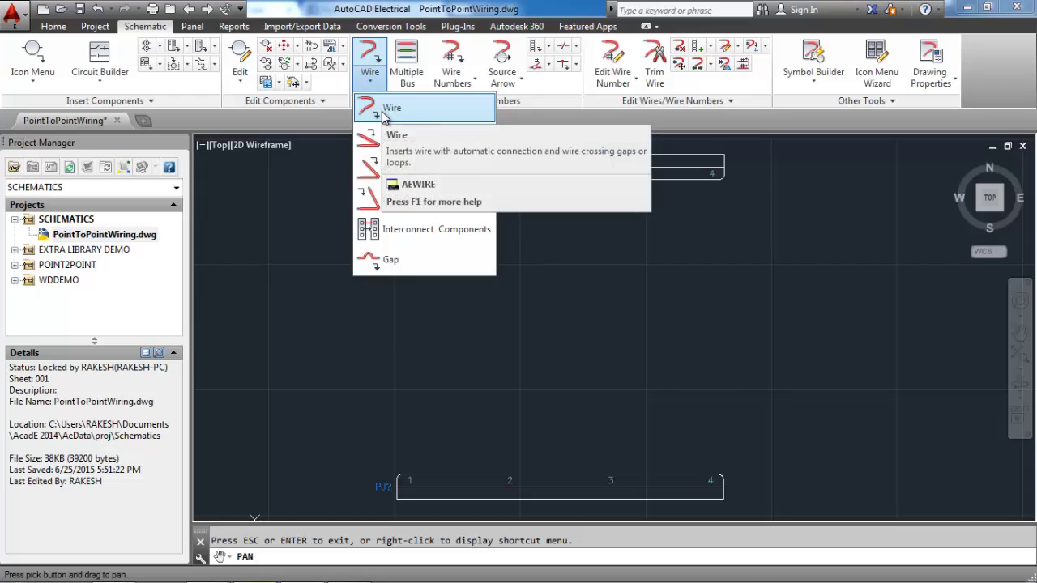
click(385, 109)
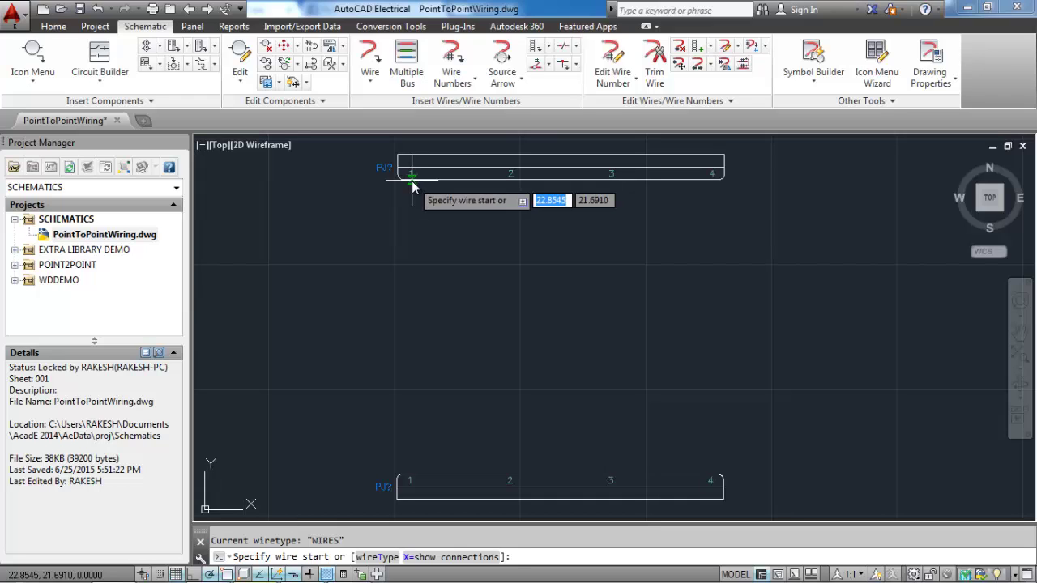
click(411, 180)
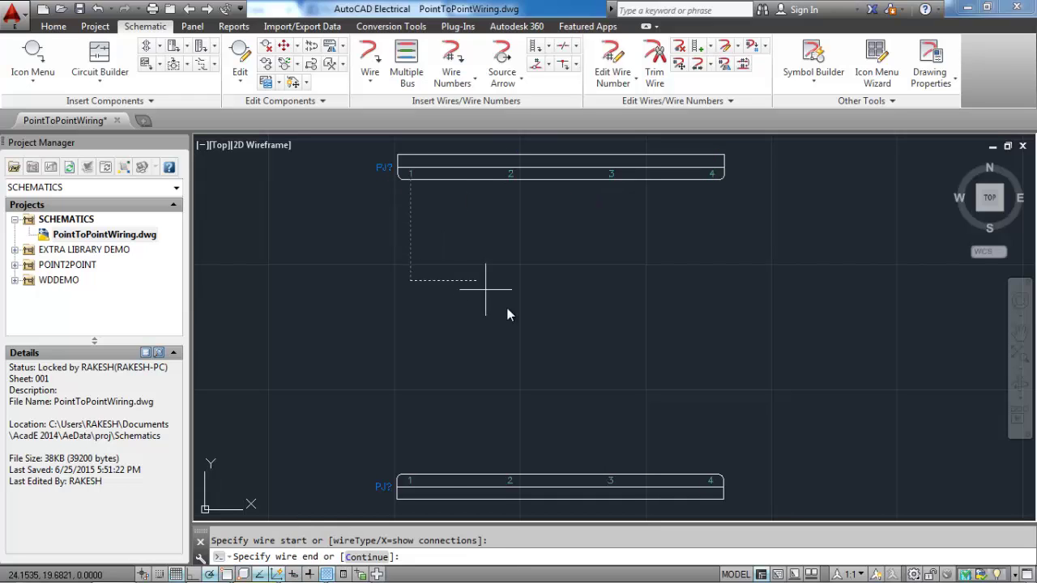
click(711, 477)
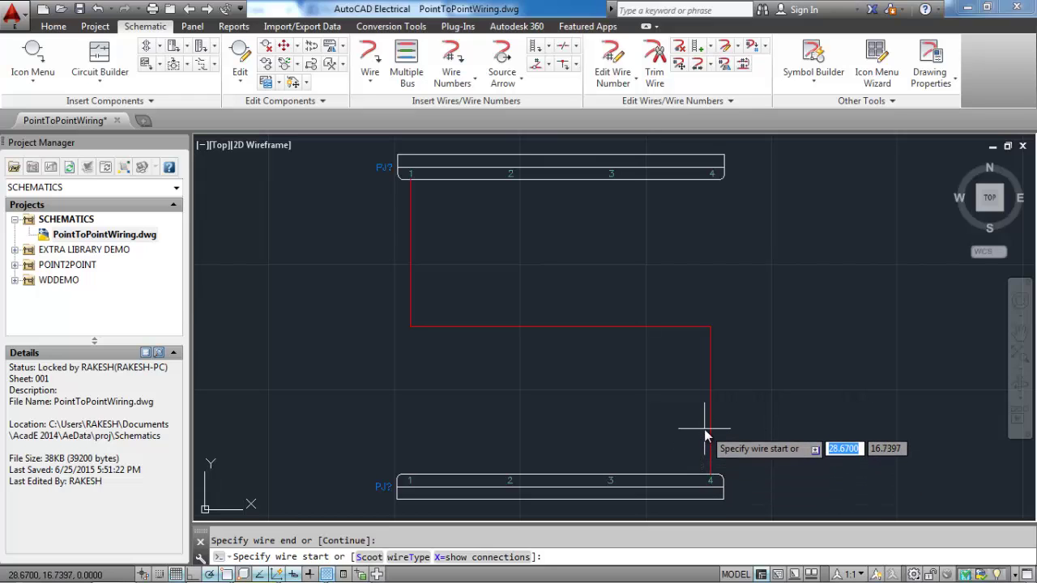
Wire top pins 2, 3, 4 to bottom pins 1, 3, 2 respectively.
click(511, 179)
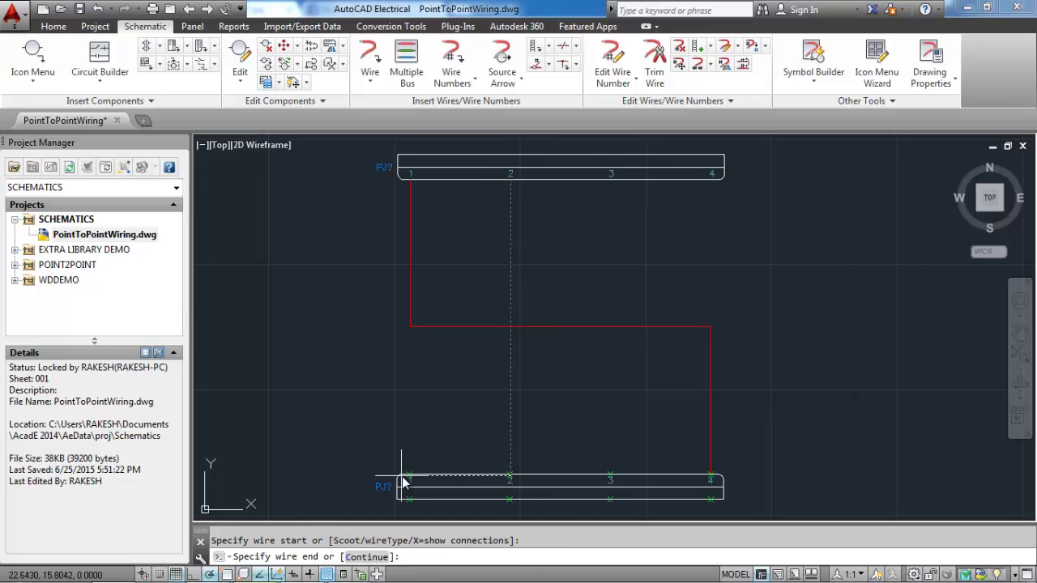
click(410, 484)
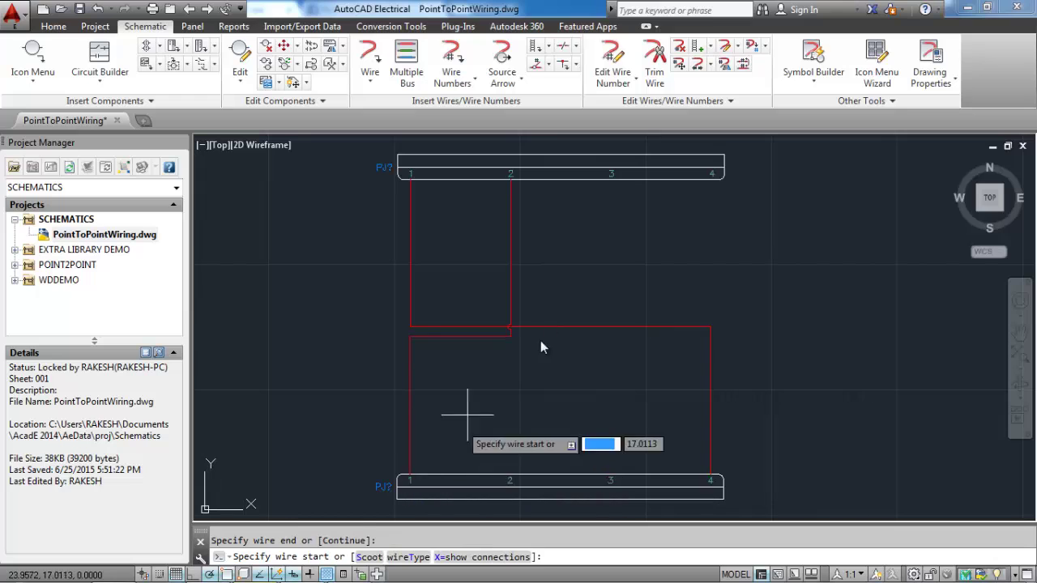
click(613, 180)
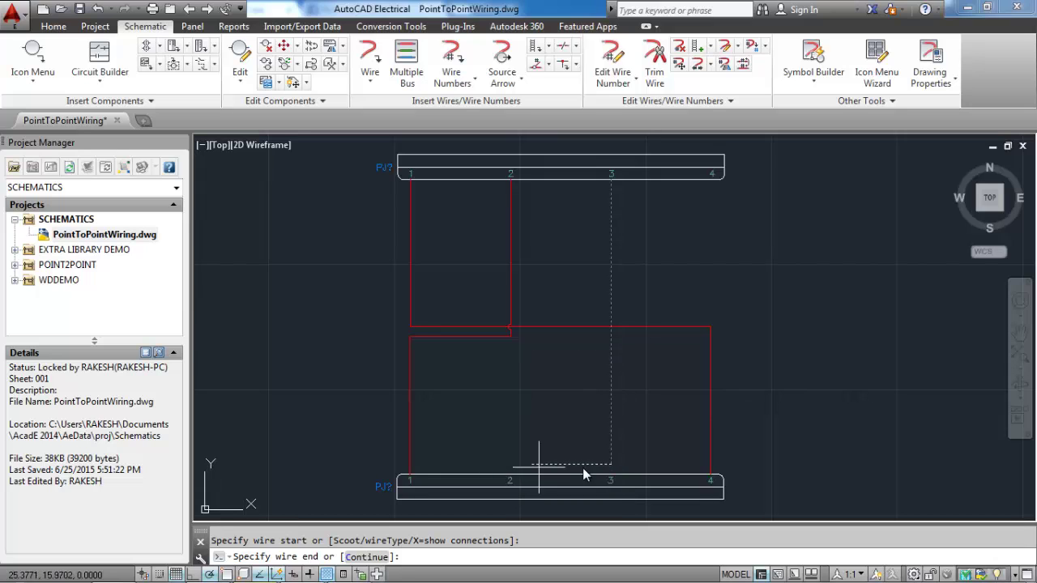
click(611, 483)
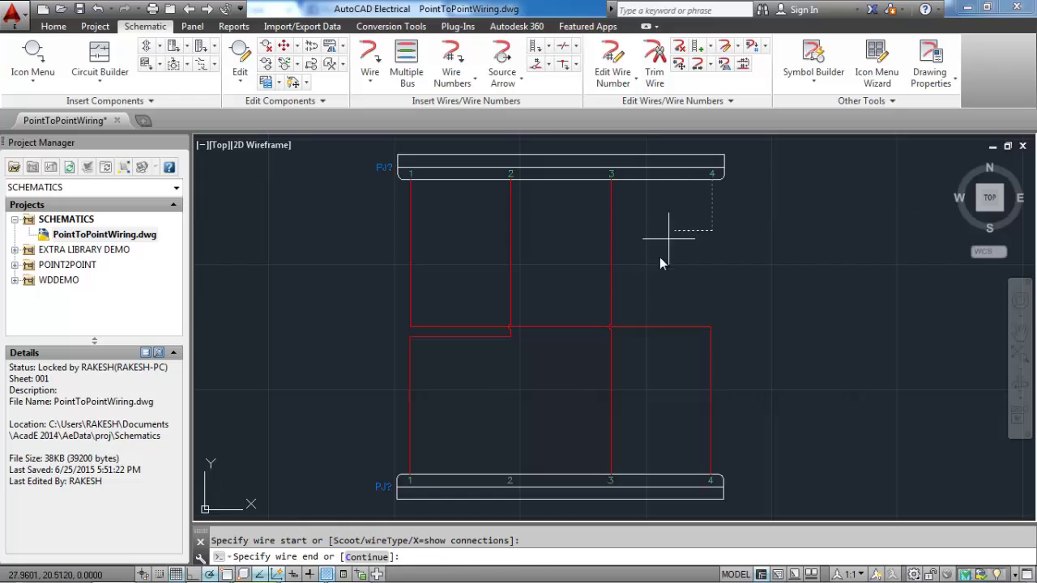
click(509, 484)
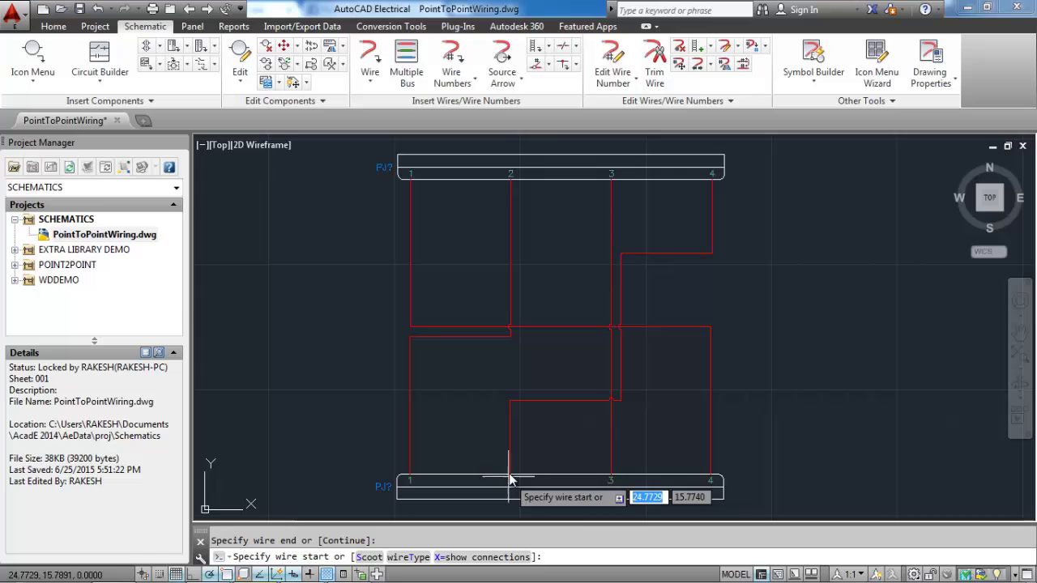
scroll(636, 392, up, 5)
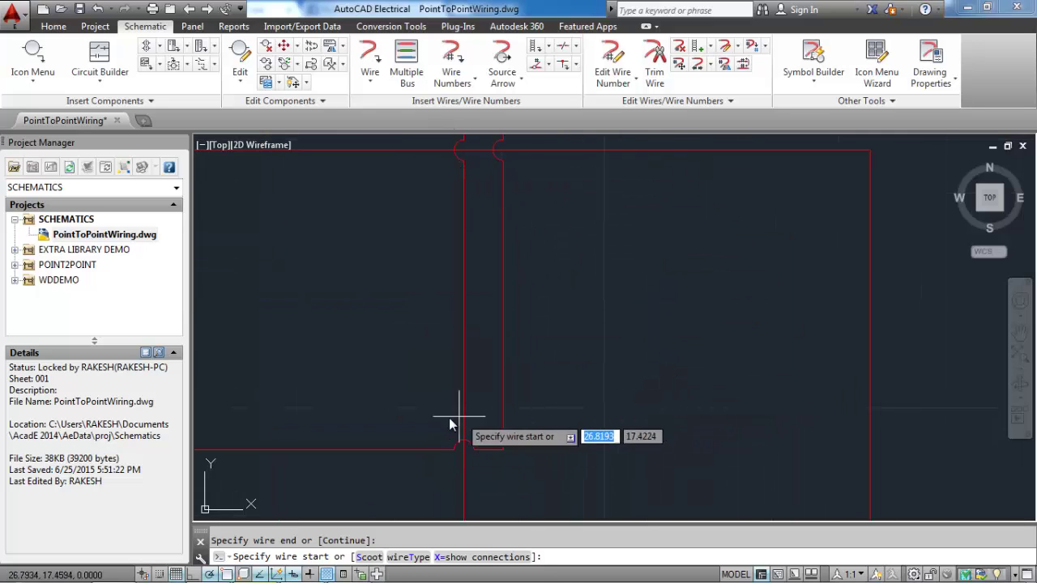
scroll(493, 430, down, 4)
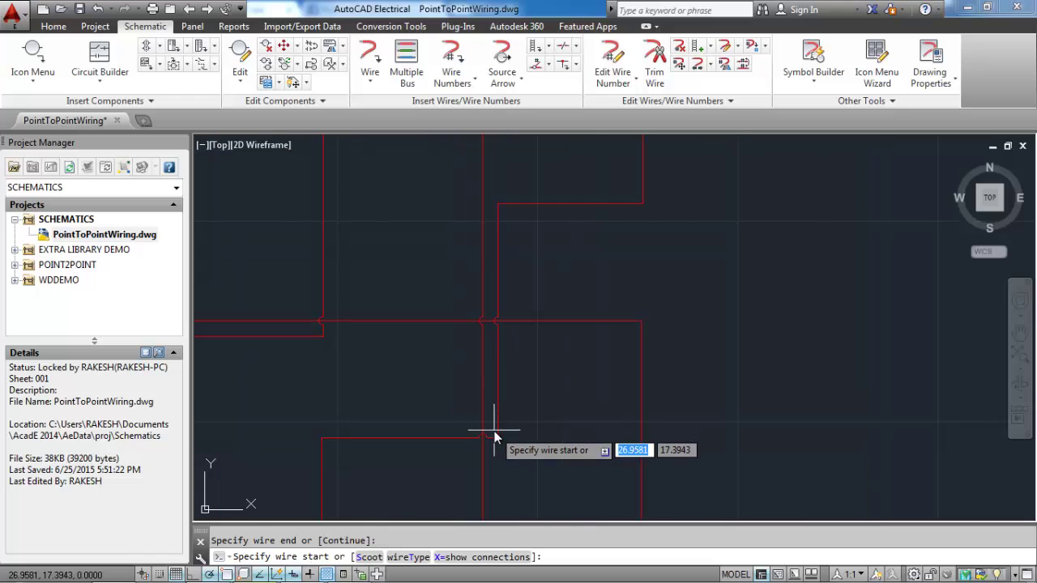
scroll(494, 431, up, 1)
scroll(495, 431, down, 2)
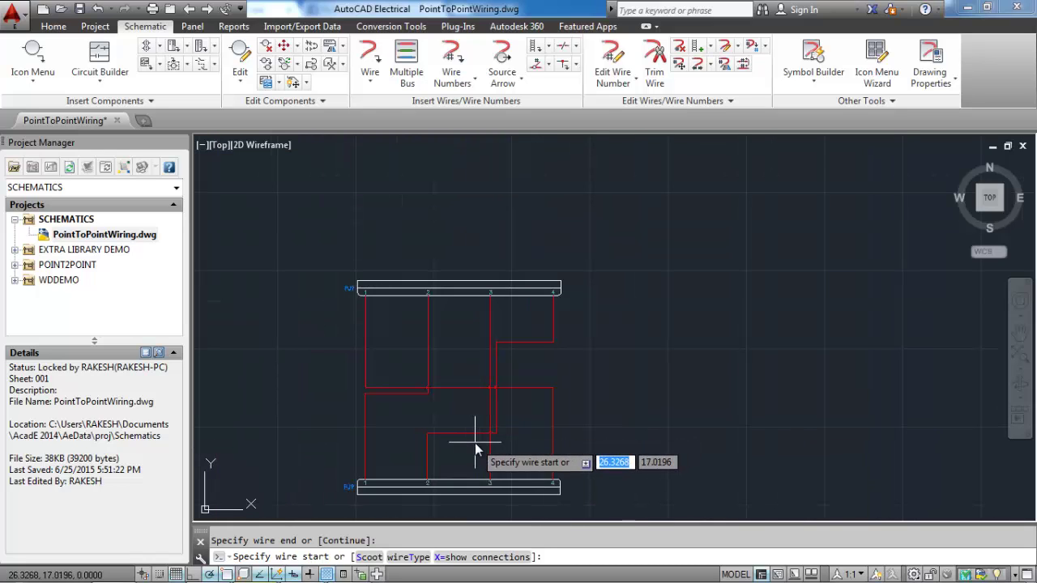
scroll(477, 443, up, 1)
right_click(452, 392)
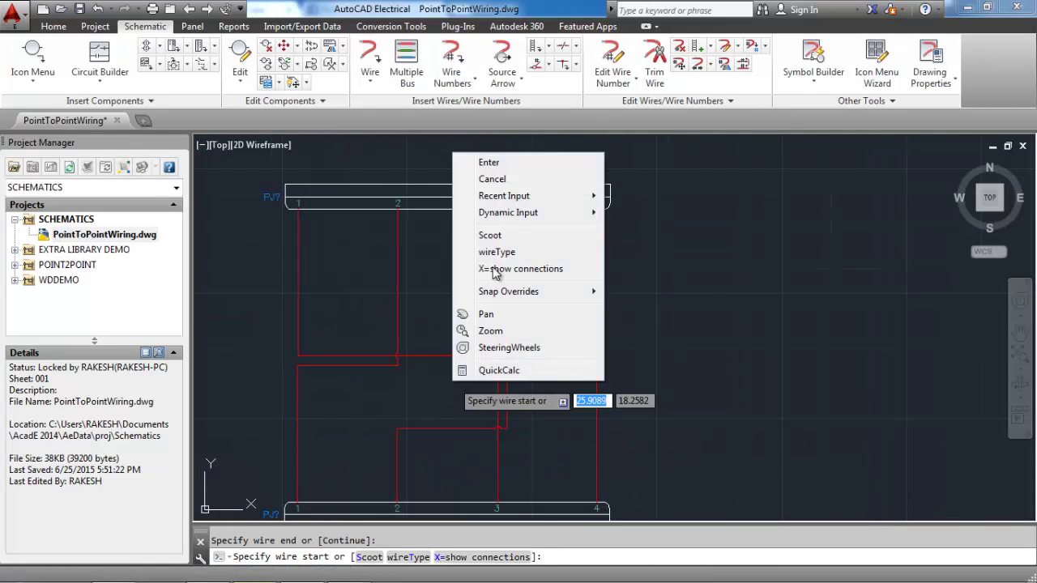
click(486, 314)
mouse_move(475, 310)
mouse_down()
mouse_move(462, 312)
mouse_move(609, 346)
mouse_up()
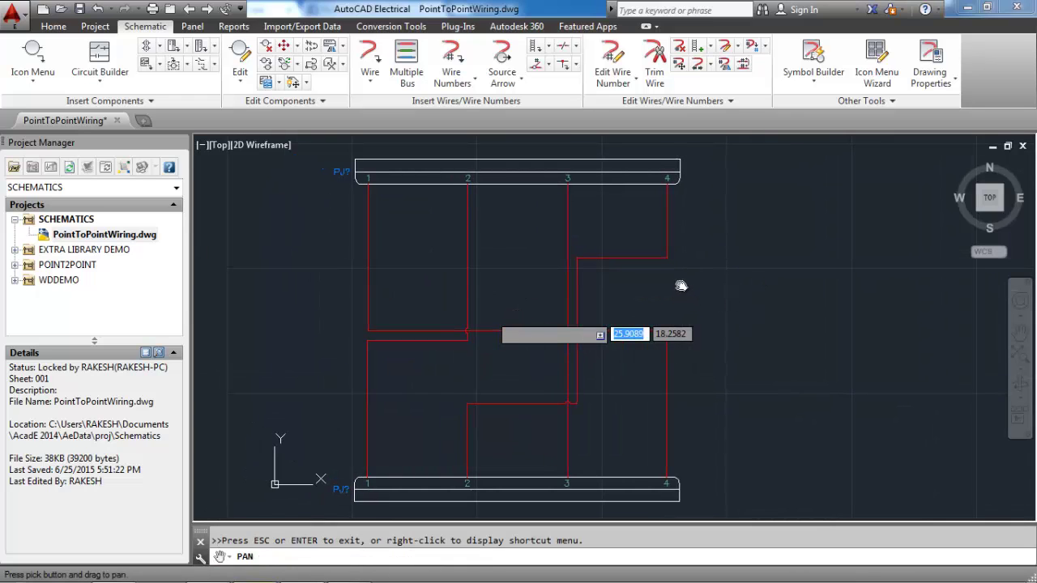
right_click(681, 286)
click(706, 226)
key(Escape)
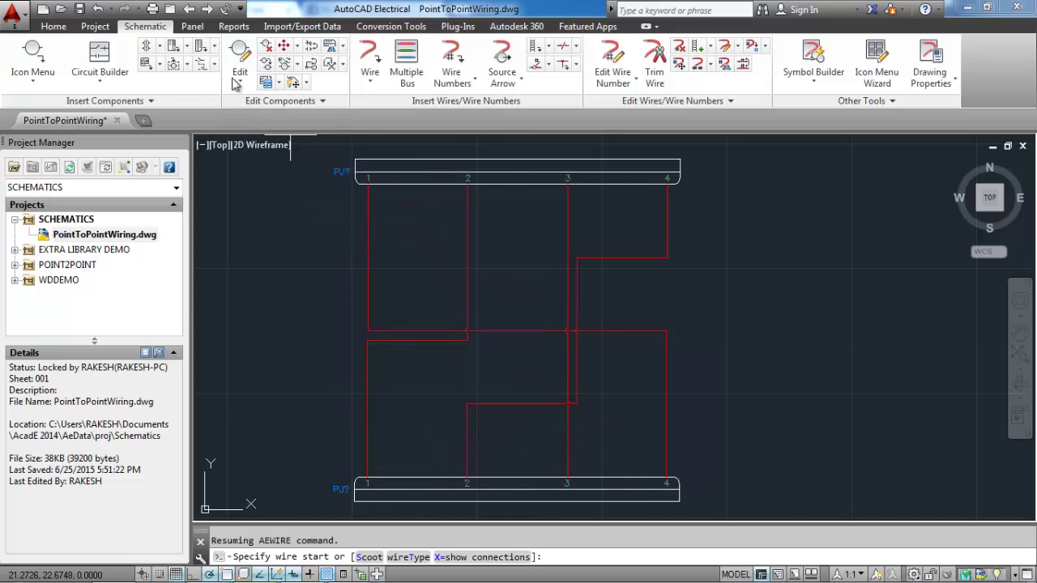
Scoot bottom pin 4 and its wire left, between bottom pins 1 and 2.
click(298, 46)
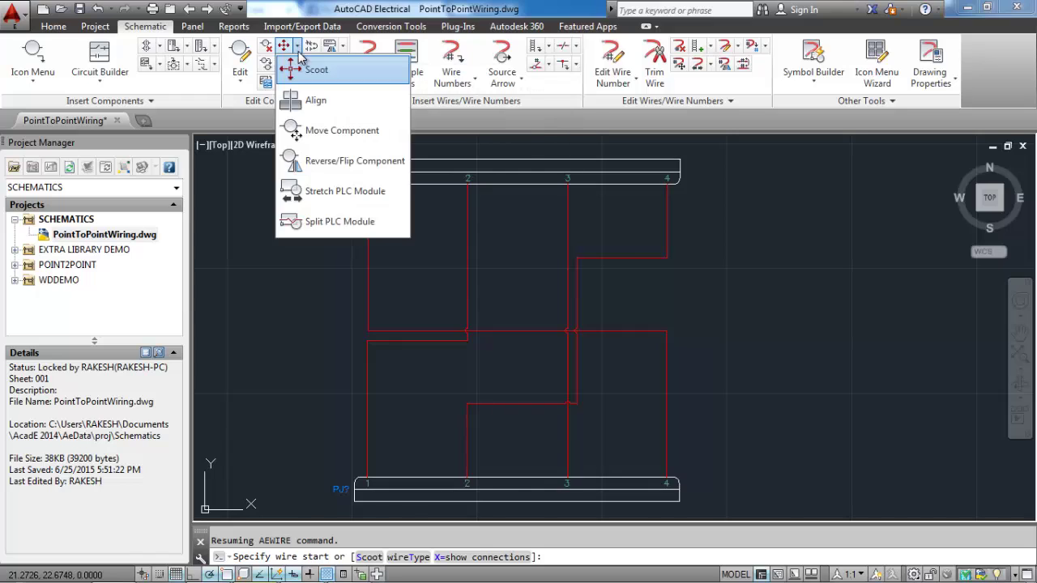
click(308, 70)
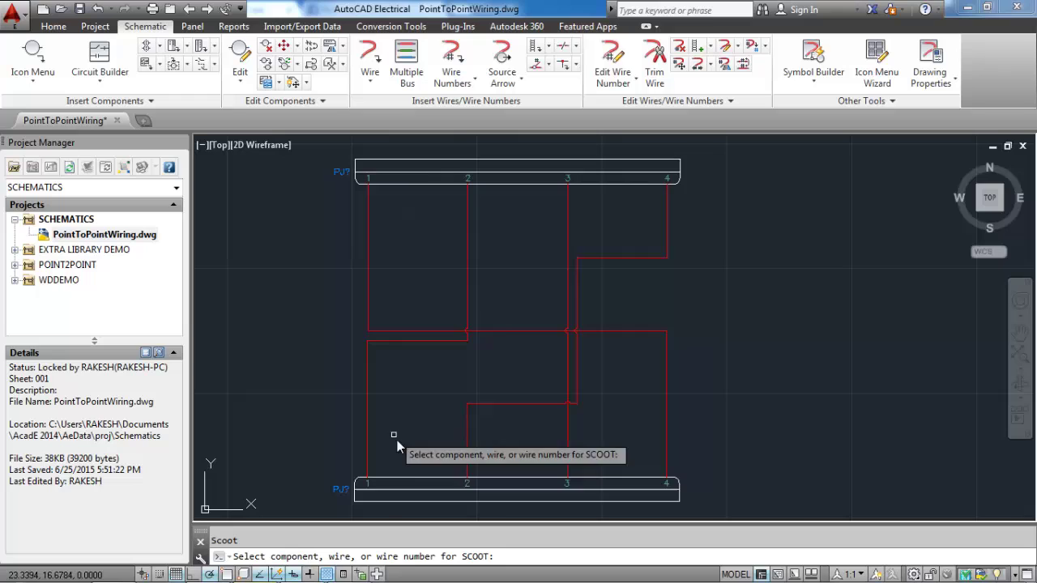
click(667, 423)
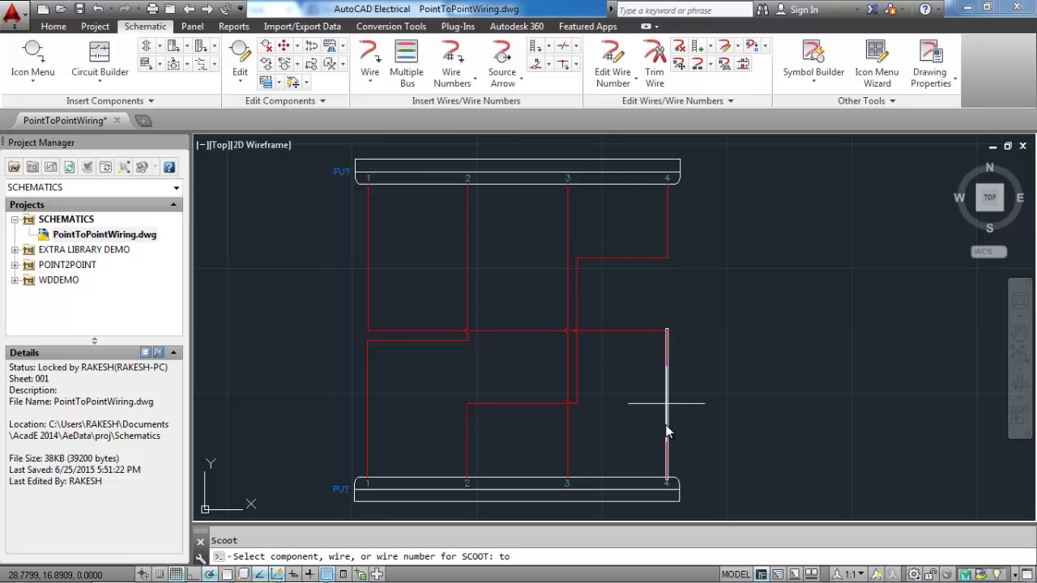
click(413, 442)
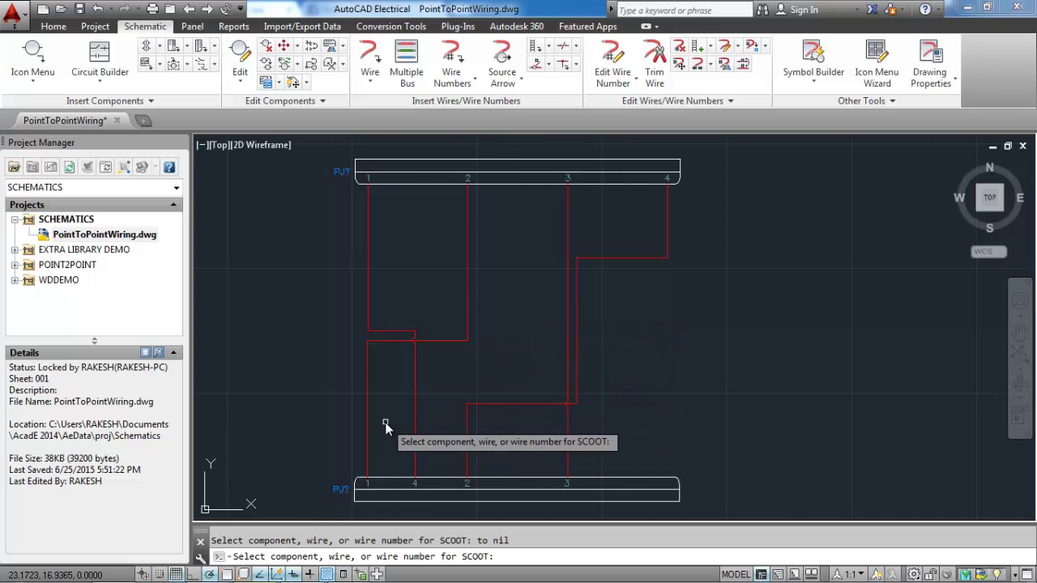
scroll(387, 424, up, 2)
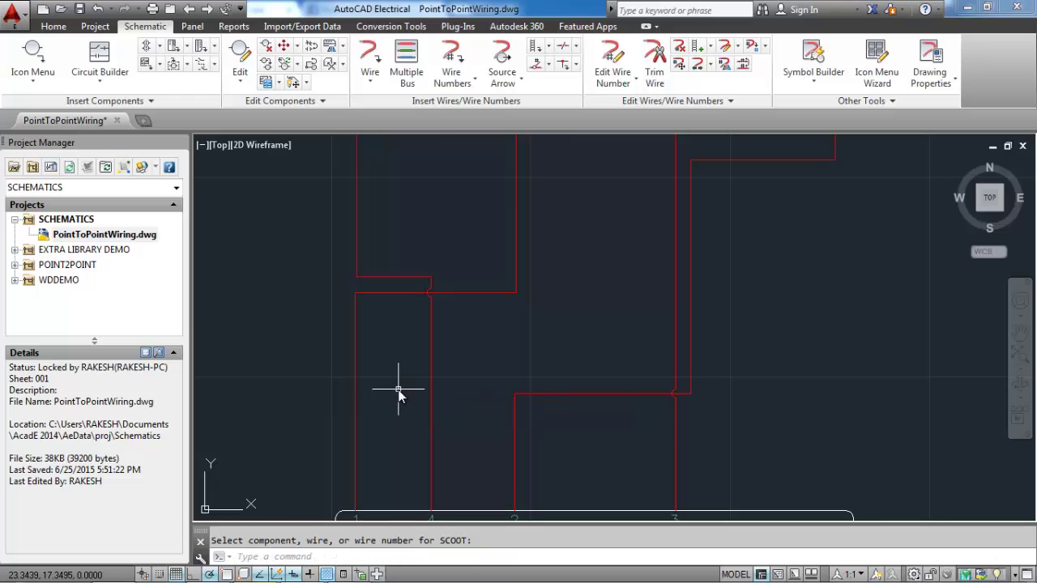
right_click(398, 389)
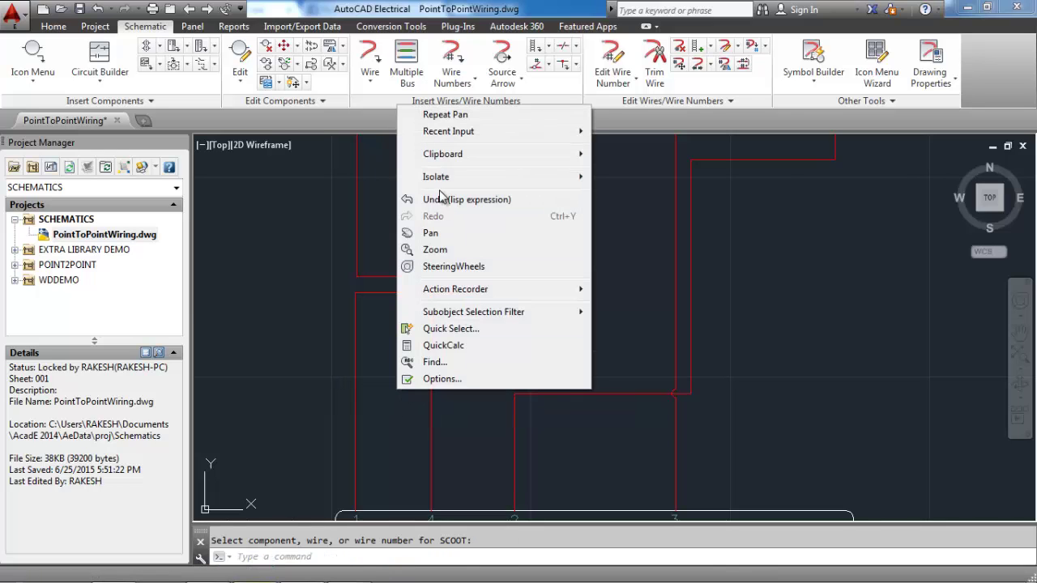
click(433, 232)
drag(403, 293, 440, 254)
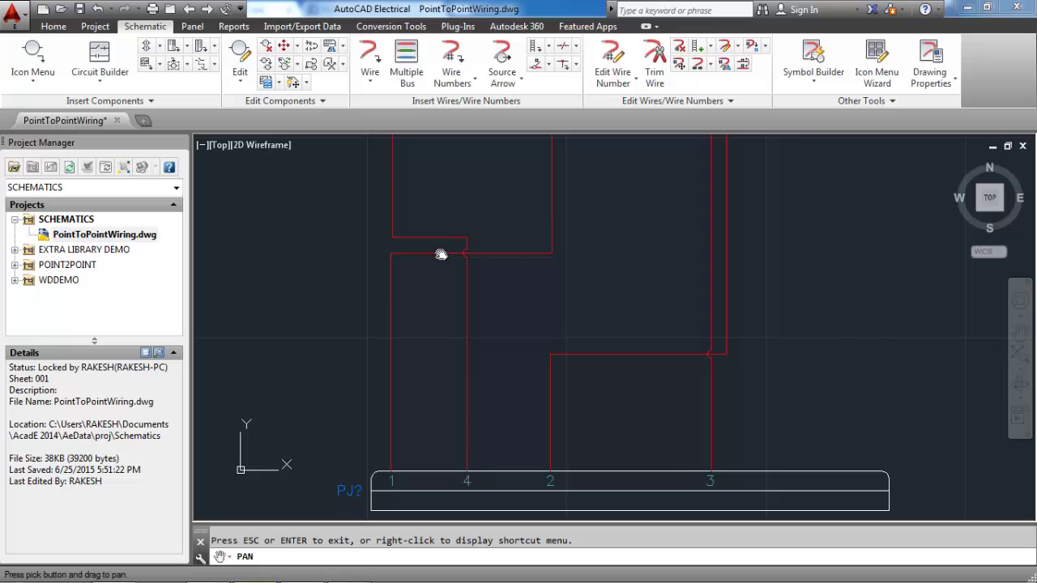
scroll(441, 328, down, 2)
mouse_move(442, 327)
mouse_down()
mouse_move(443, 273)
mouse_move(476, 397)
mouse_up()
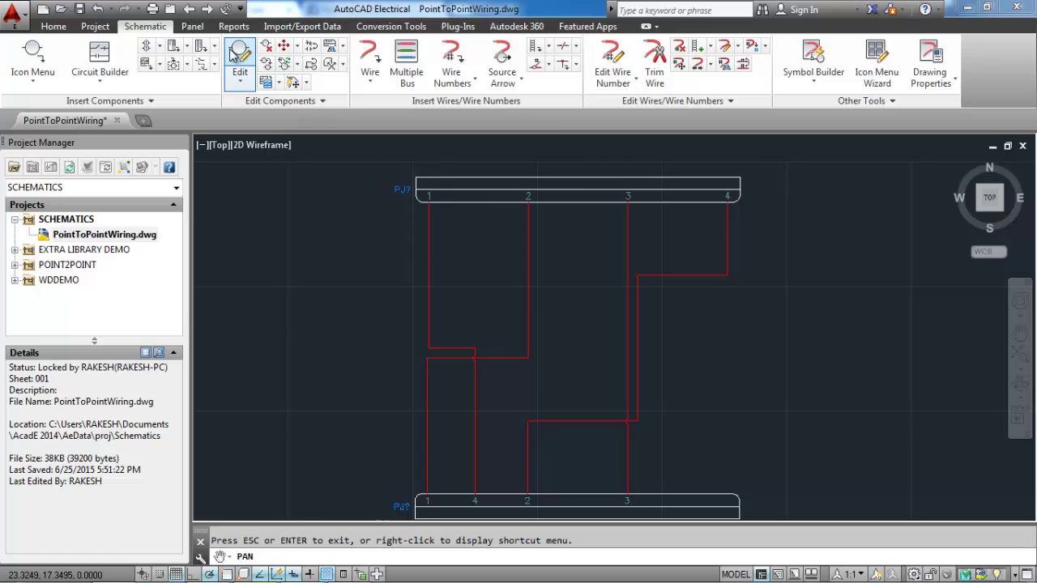
Scoot bottom pin 2 and its wire to the lower connector's right end.
click(298, 48)
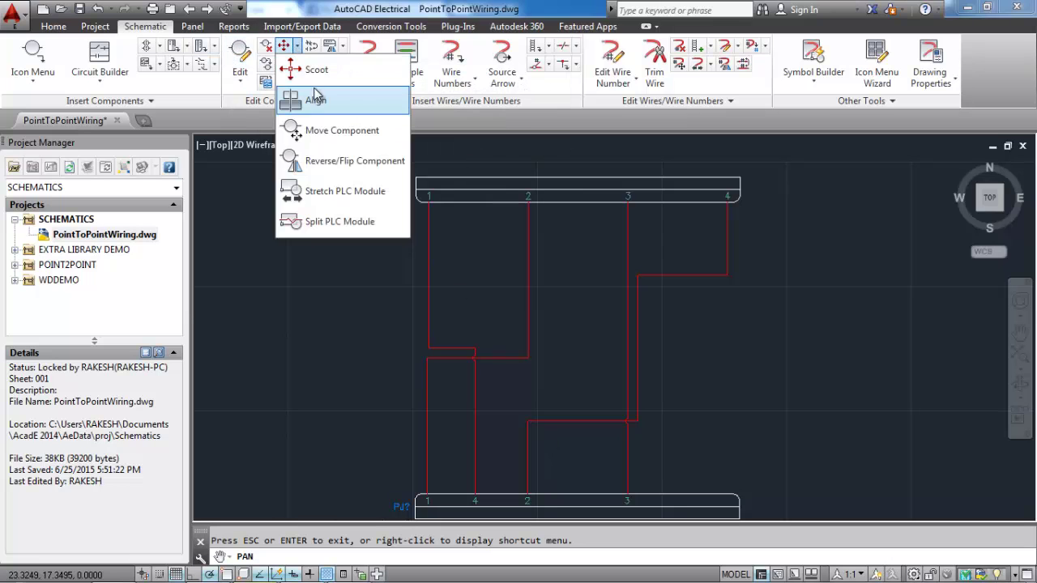
click(310, 70)
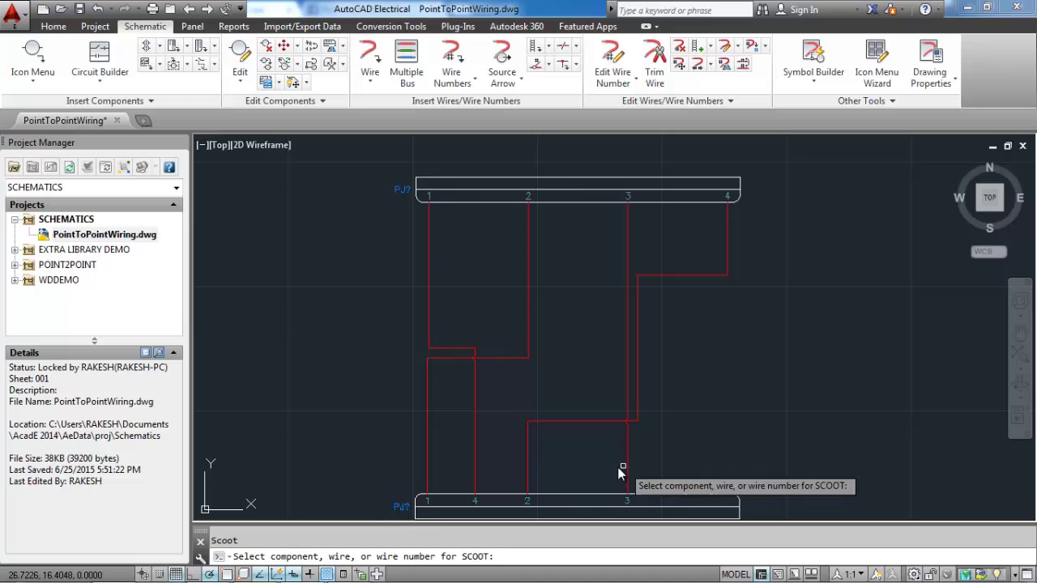
click(527, 461)
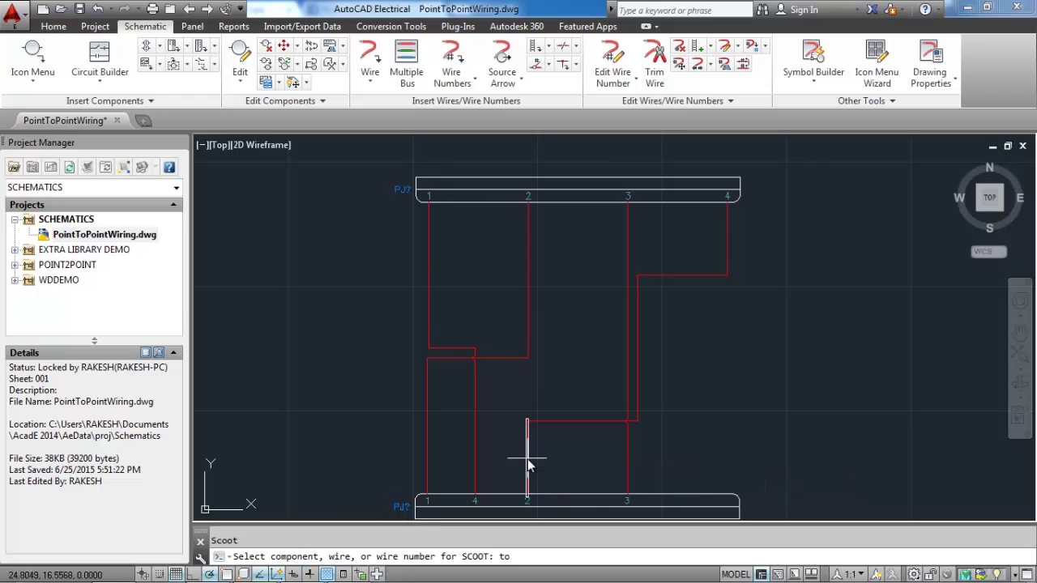
click(719, 448)
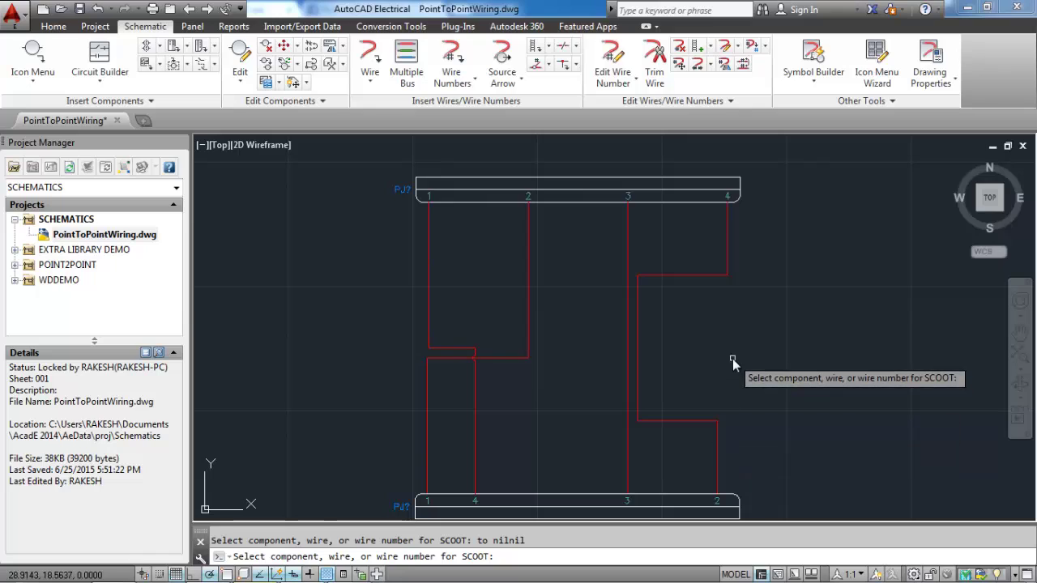